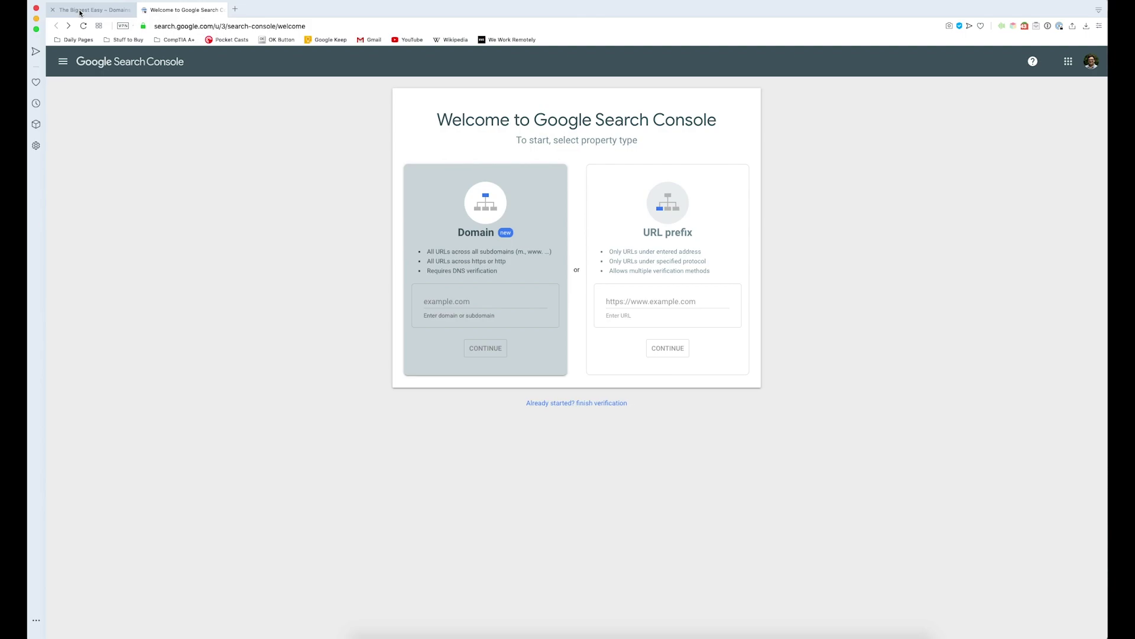
Look up thefountainpenemporium.online as the primary domain on Shopify's Domains page, then return to Search Console
left_click(81, 10)
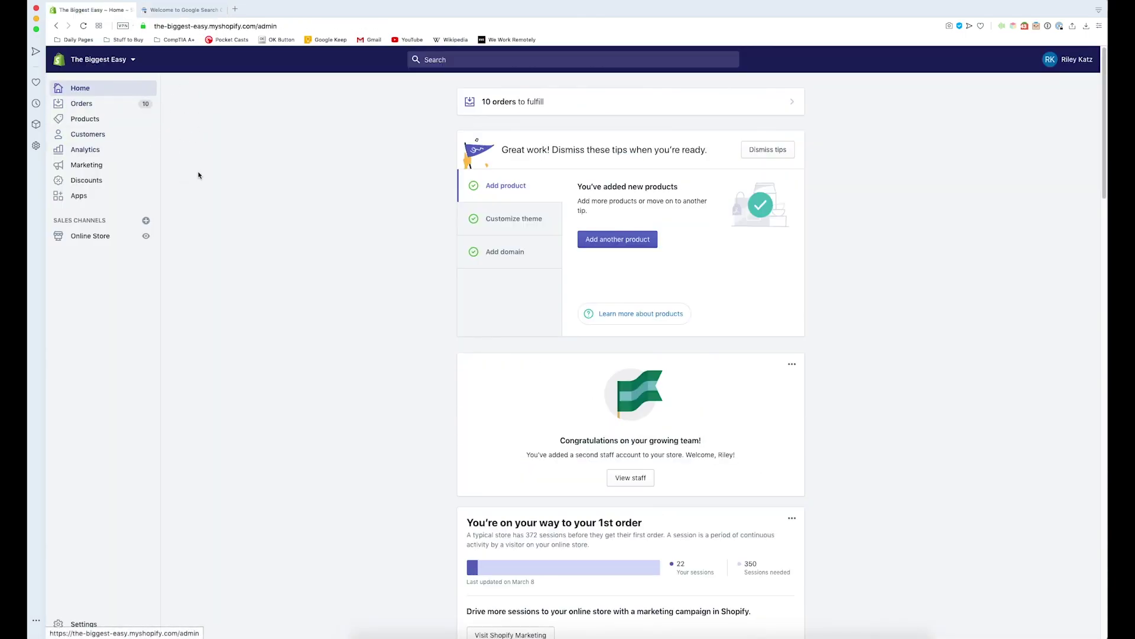
left_click(83, 237)
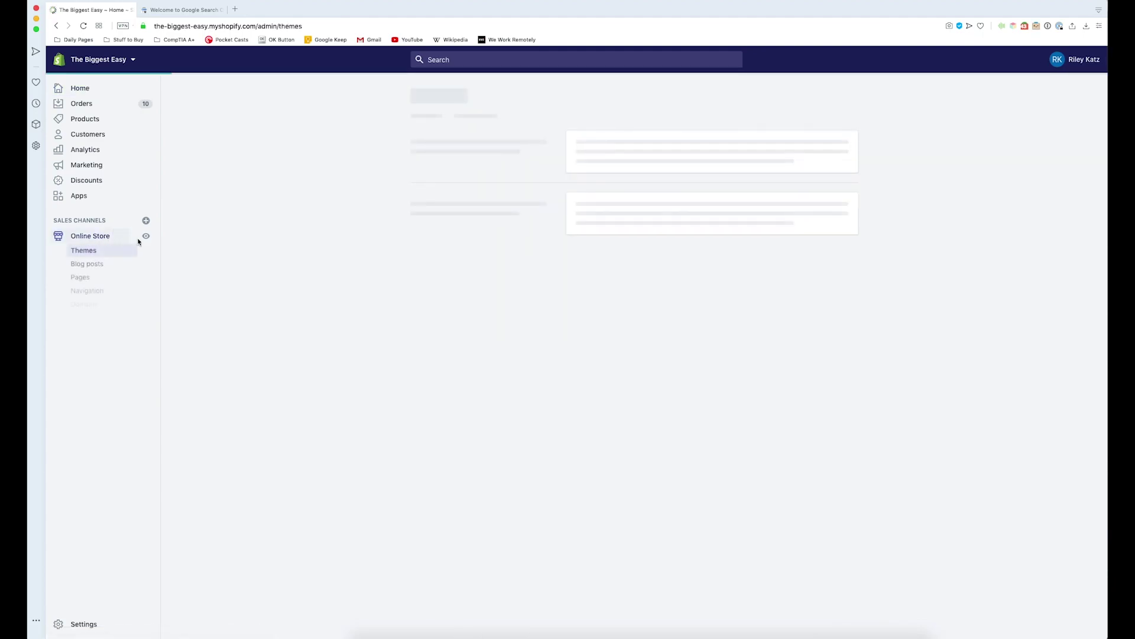
left_click(86, 305)
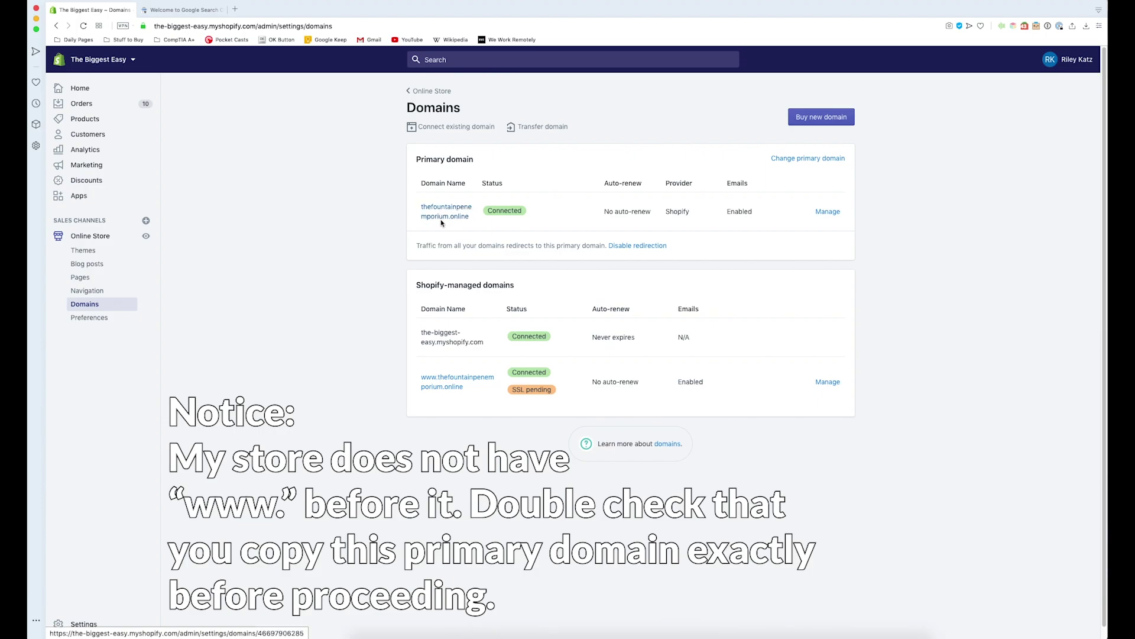
left_click(189, 15)
left_click(624, 302)
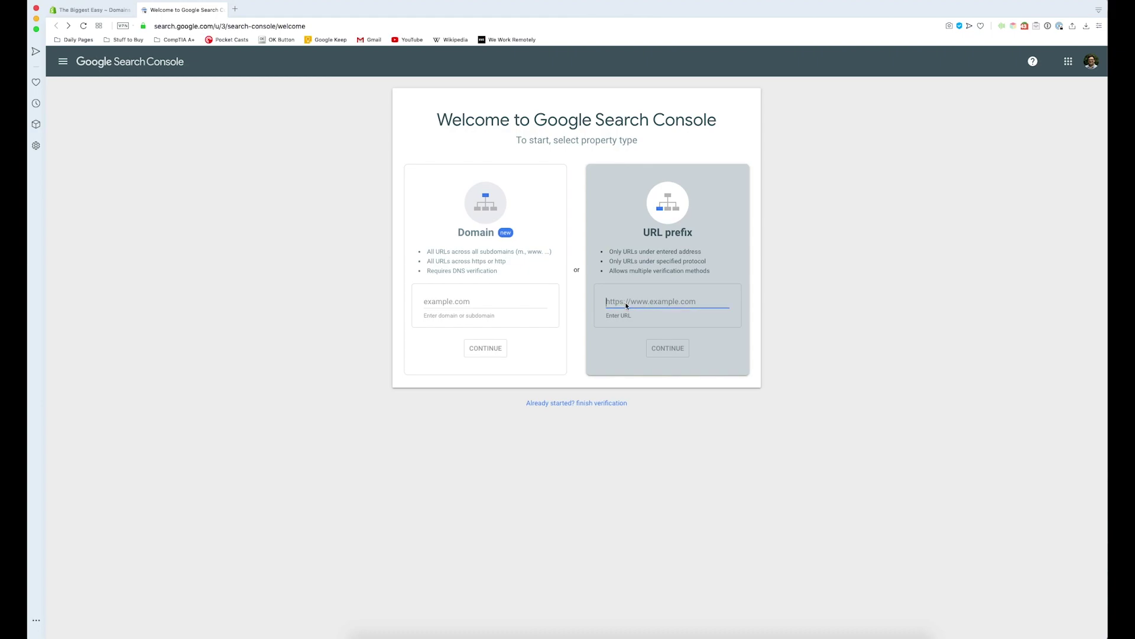
type("thefountainpenemporium.online")
type("https://")
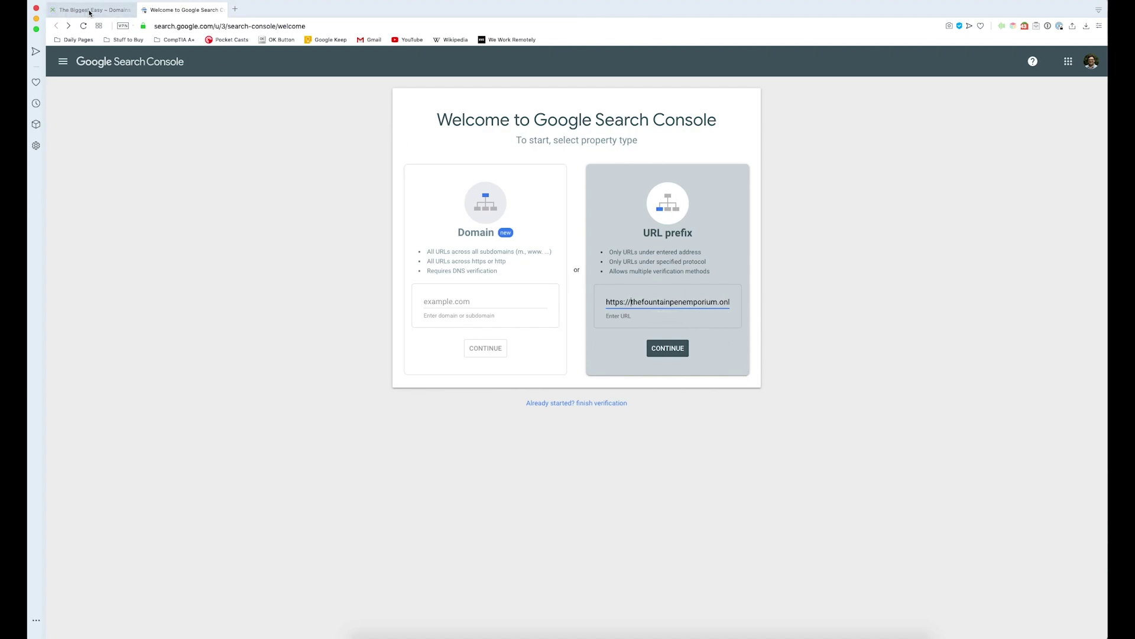
left_click(90, 12)
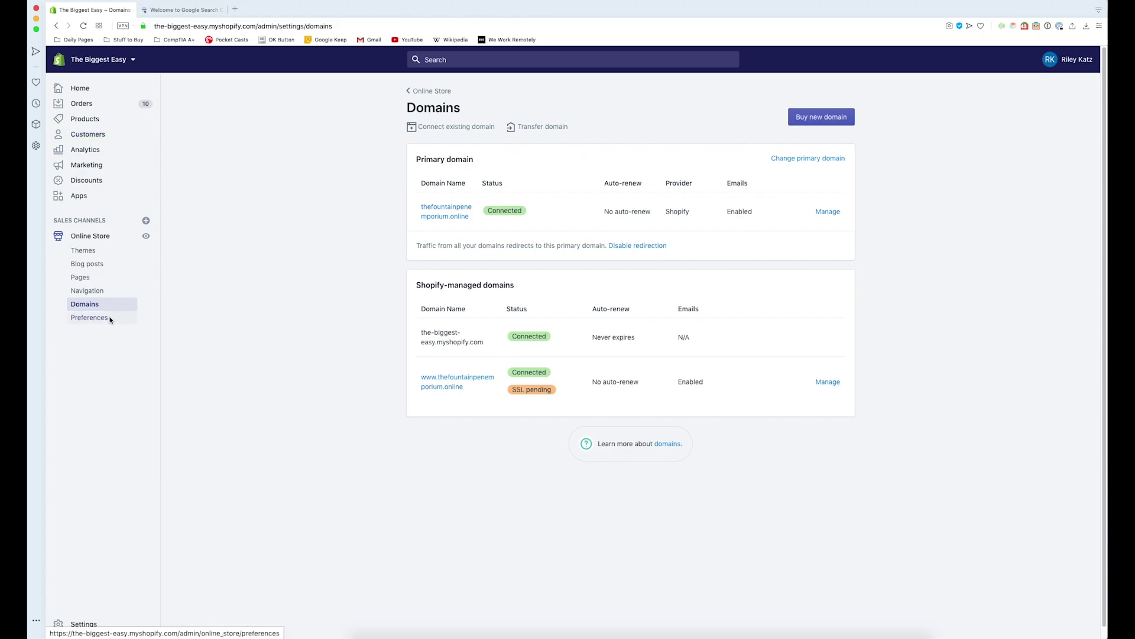
Check the password protection section of Shopify's online store Preferences page
left_click(80, 320)
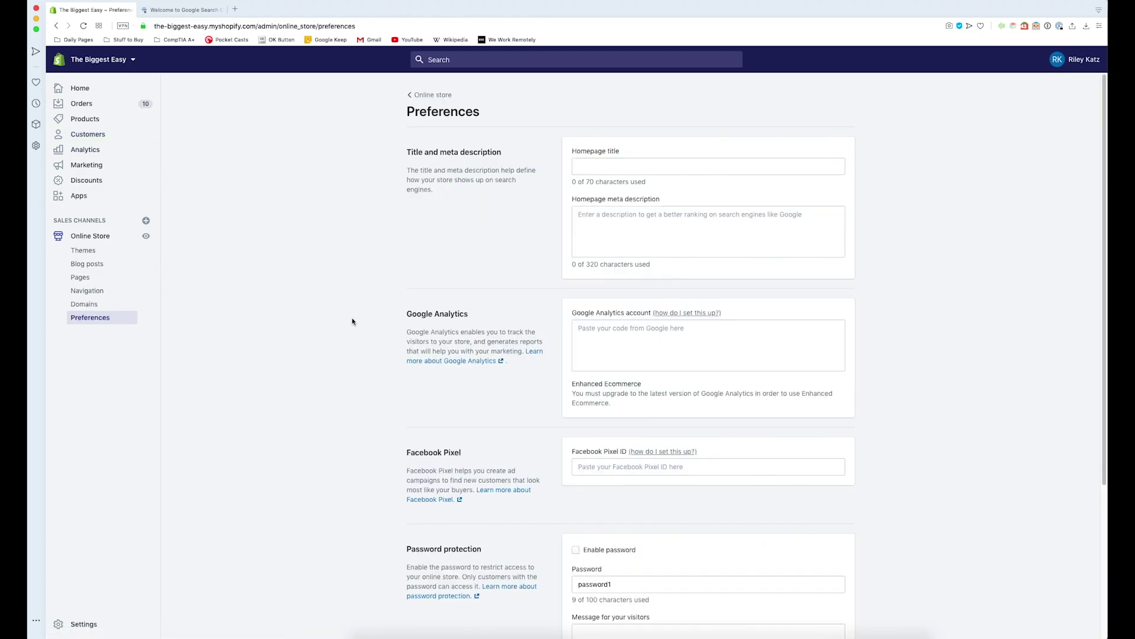
scroll(502, 242, "down", 3)
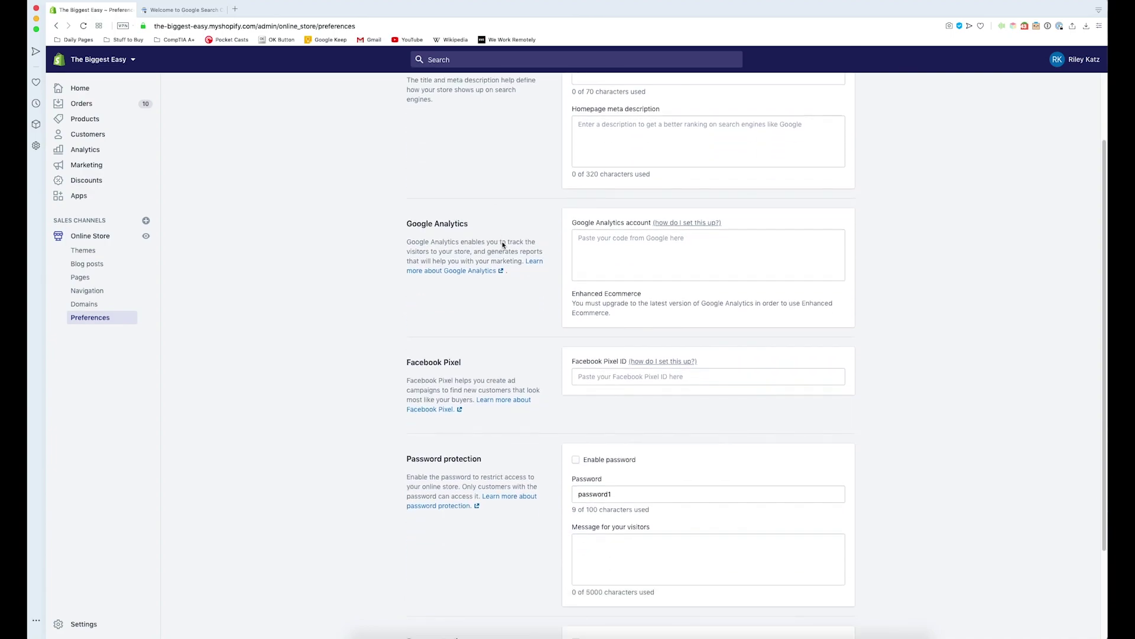
left_click_drag(406, 458, 482, 459)
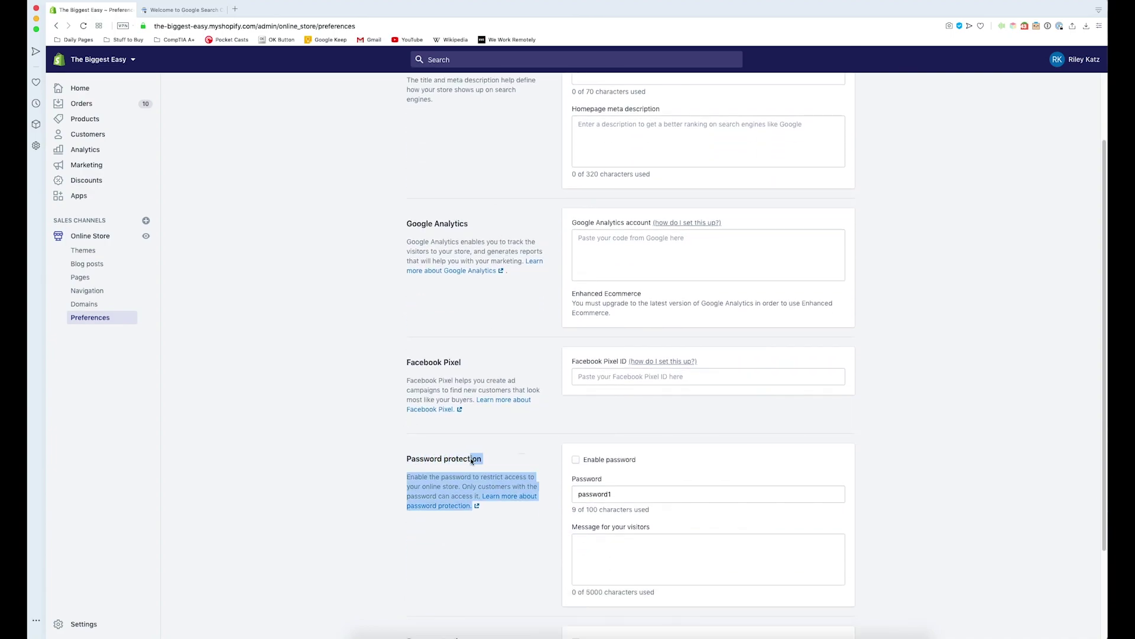
left_click(489, 458)
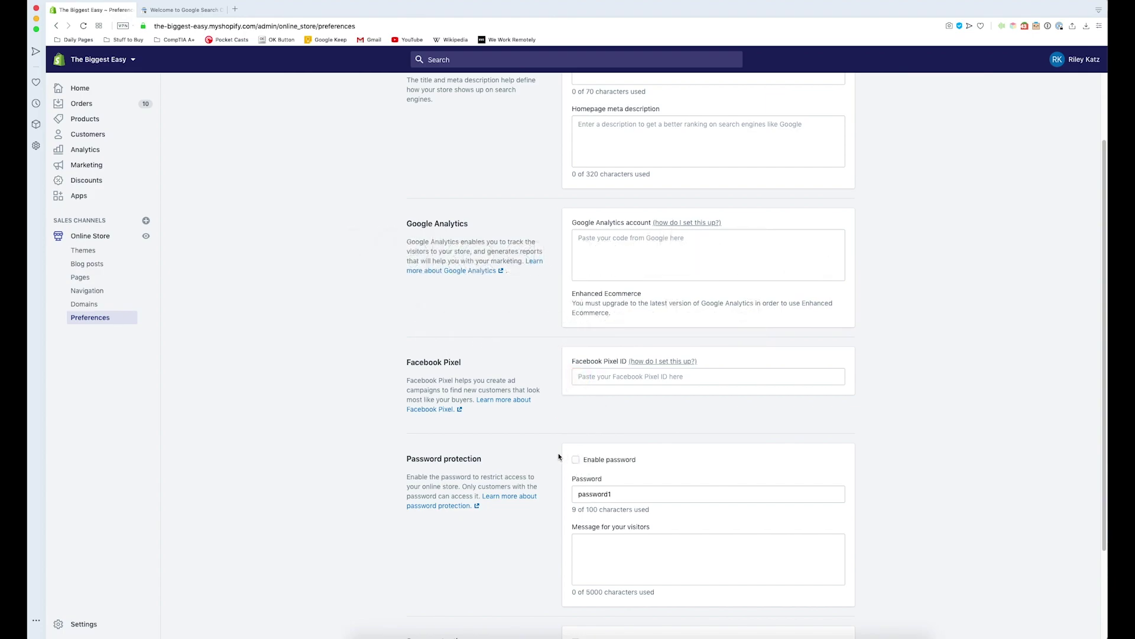
left_click(180, 9)
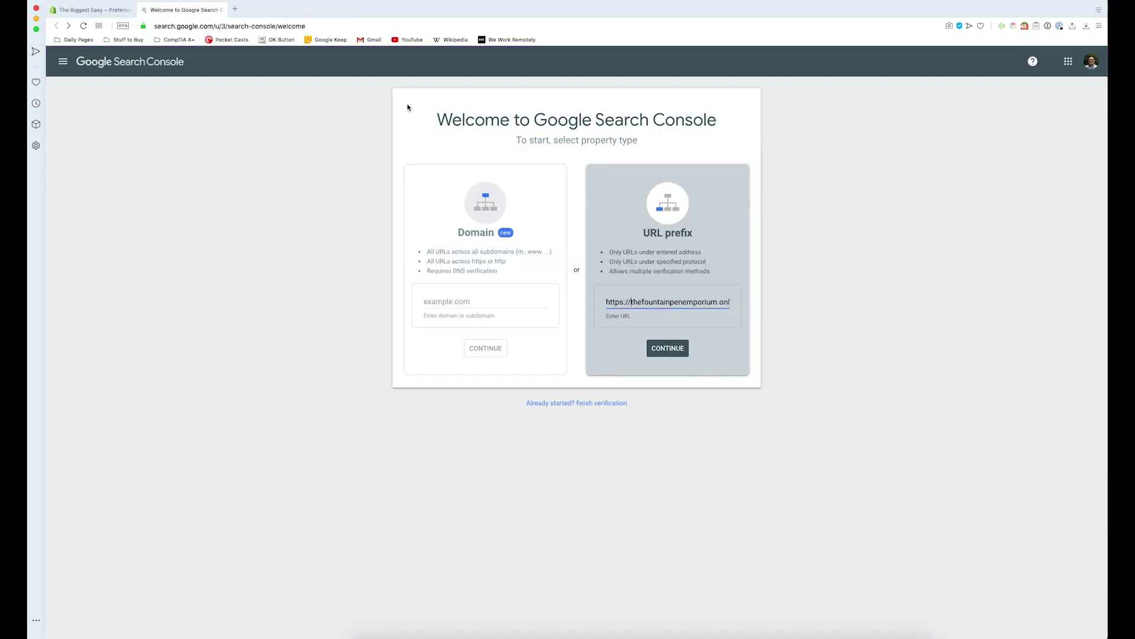
left_click(668, 350)
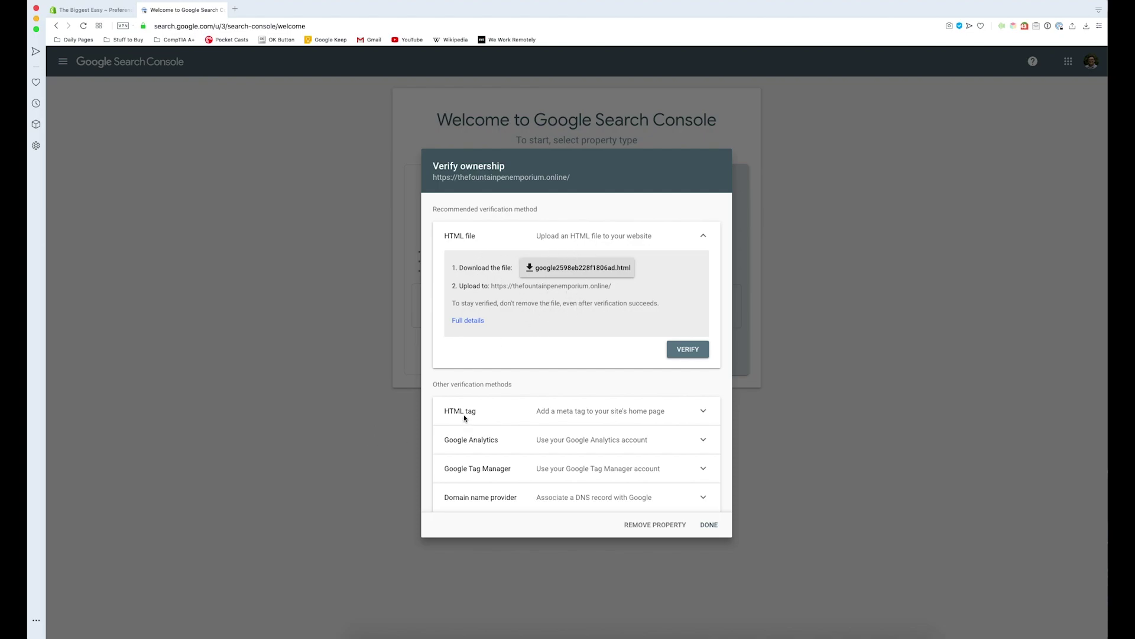
left_click(628, 414)
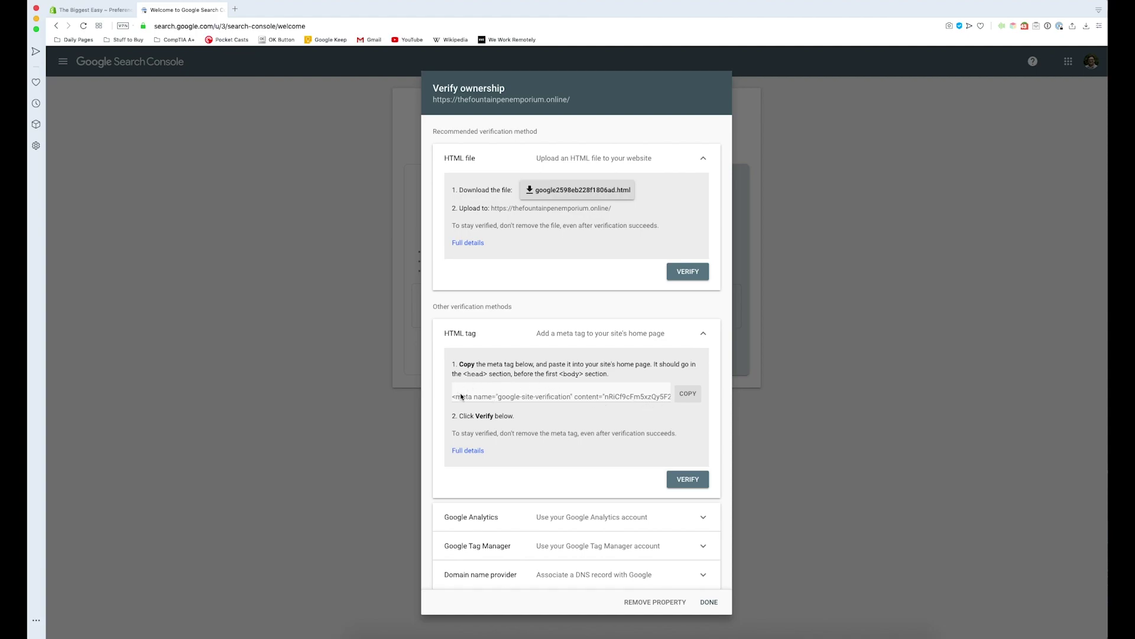
left_click(689, 394)
left_click(90, 11)
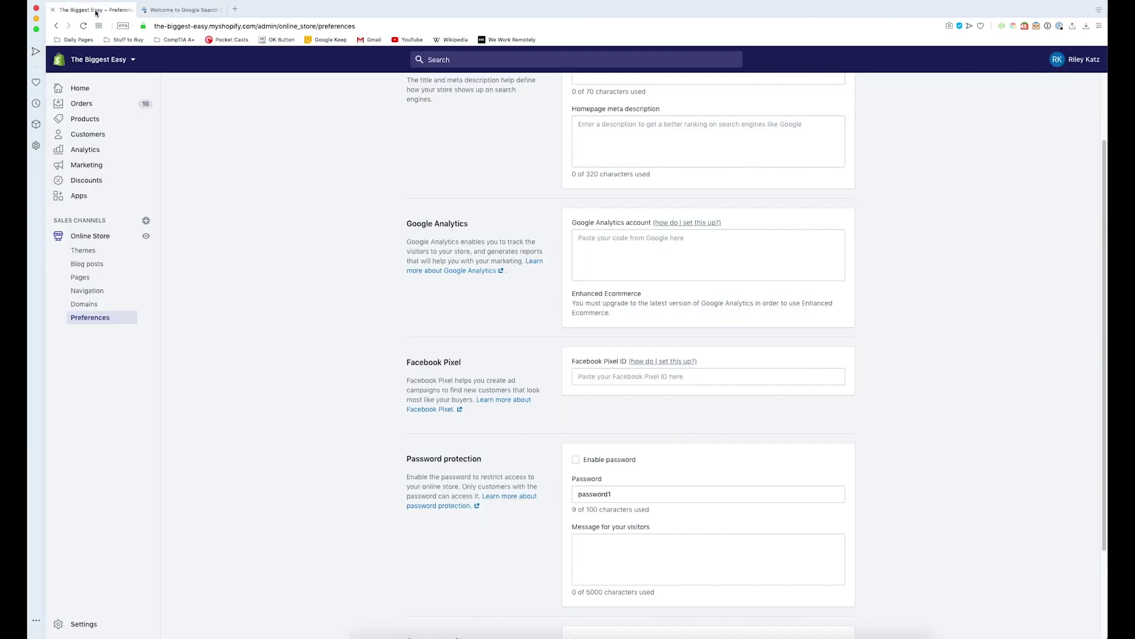
Open the code editor for the live Venture theme
left_click(86, 250)
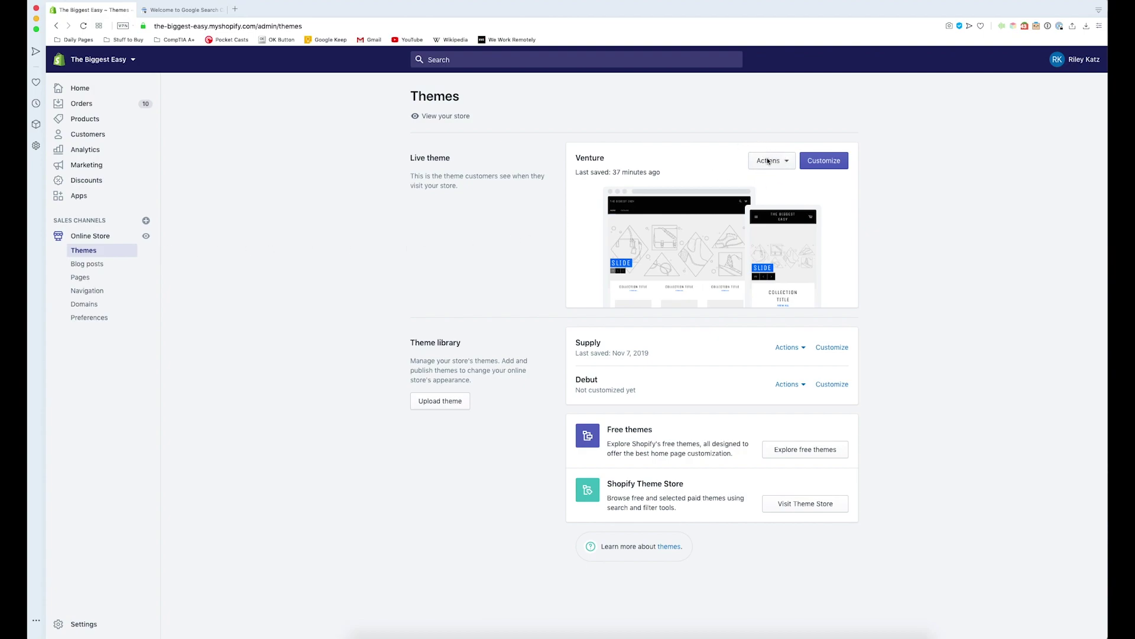
left_click(772, 161)
left_click(772, 260)
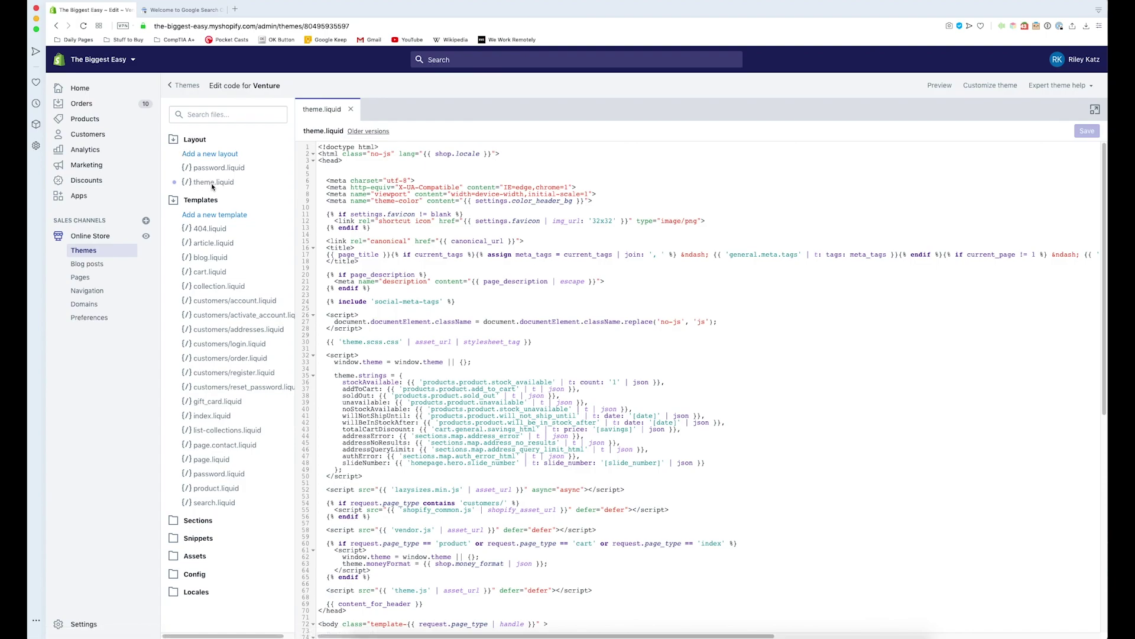
Paste the Google verification meta tag on a new line after <head> in theme.liquid and save
left_click(354, 162)
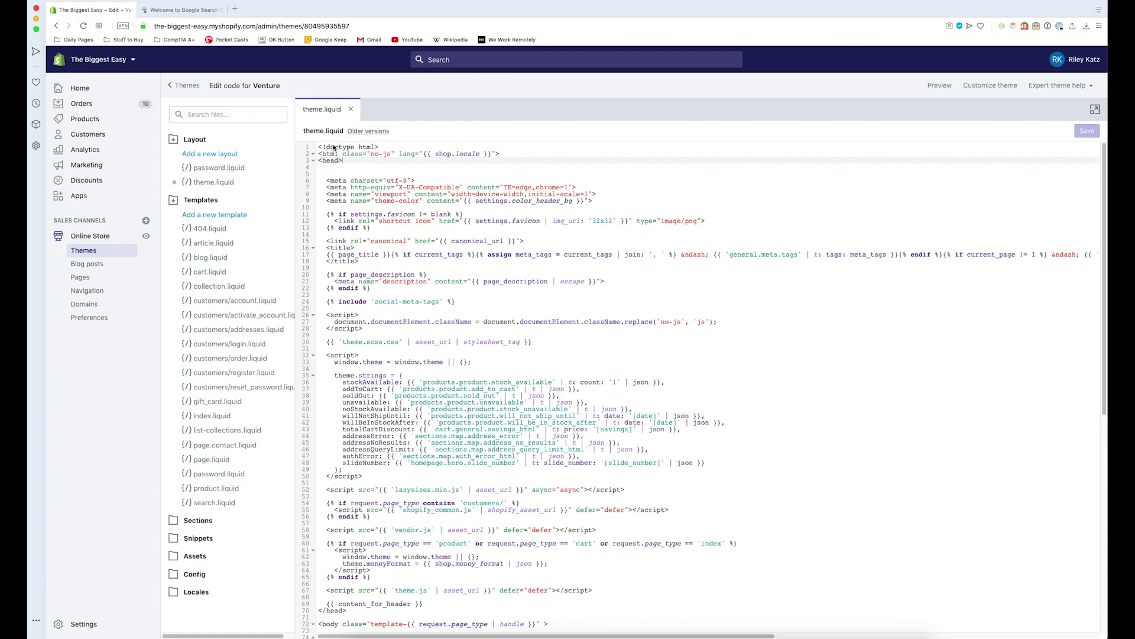
key("Return")
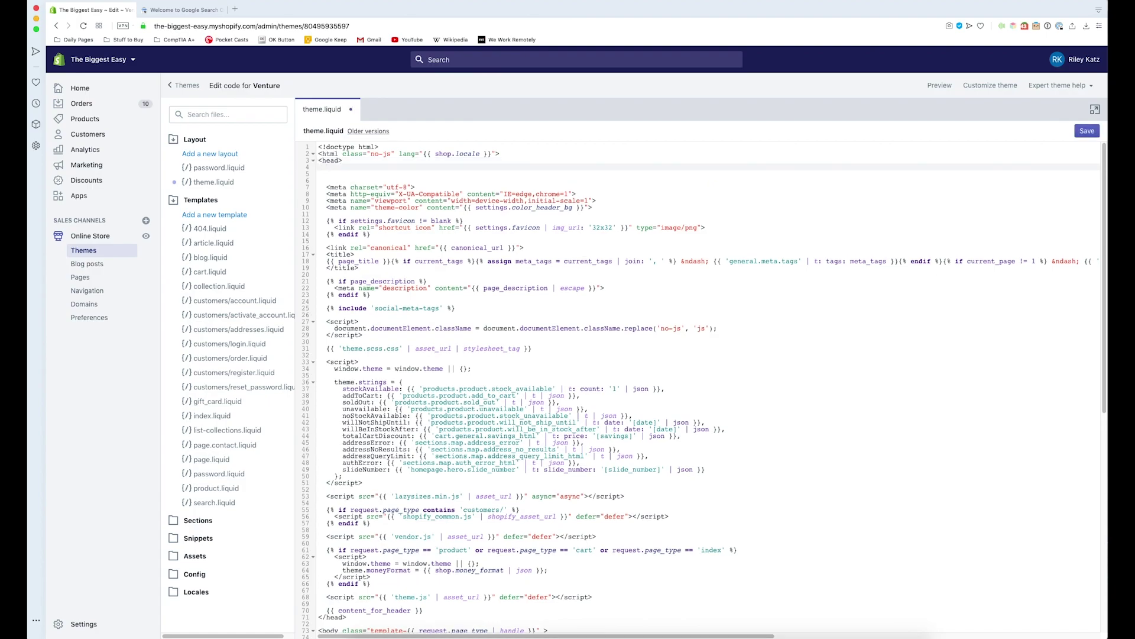
key("super+v")
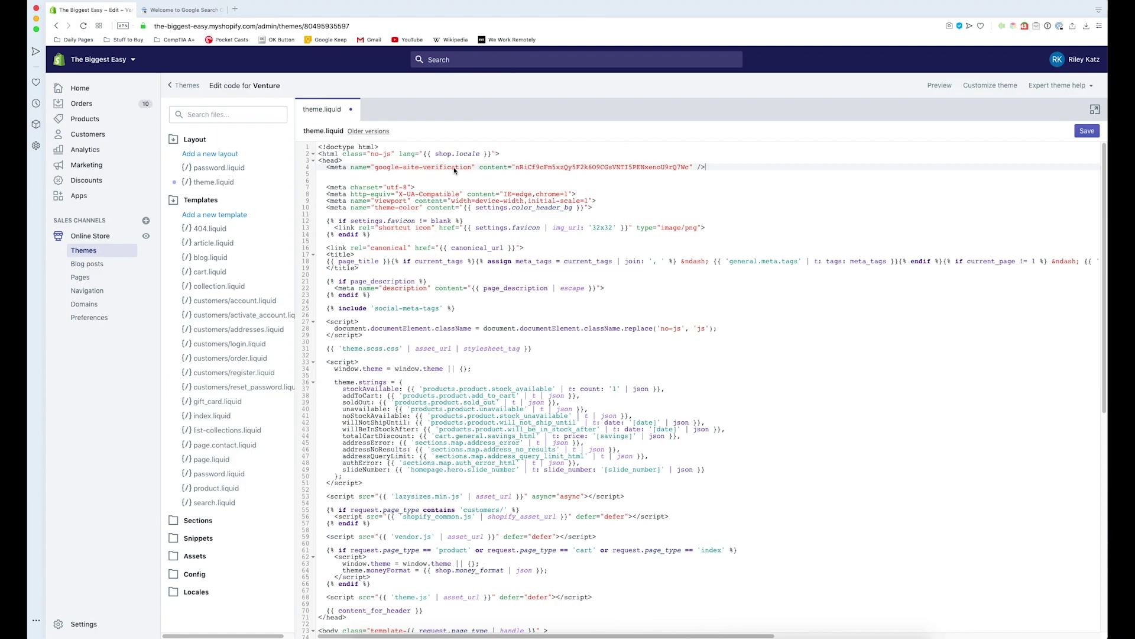
left_click(174, 10)
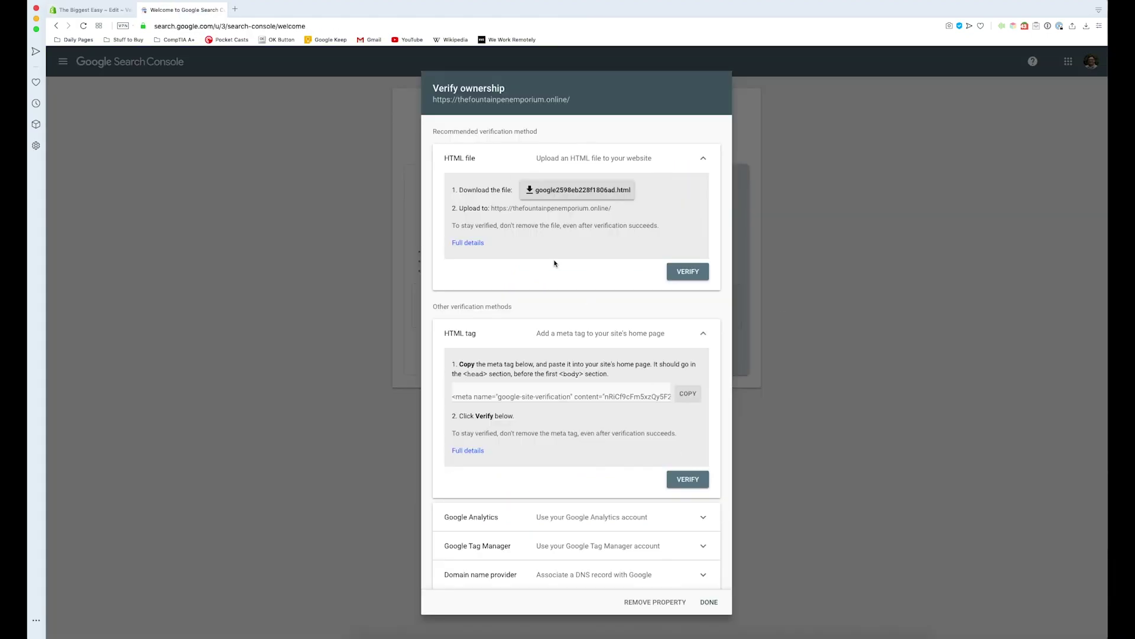
left_click(89, 10)
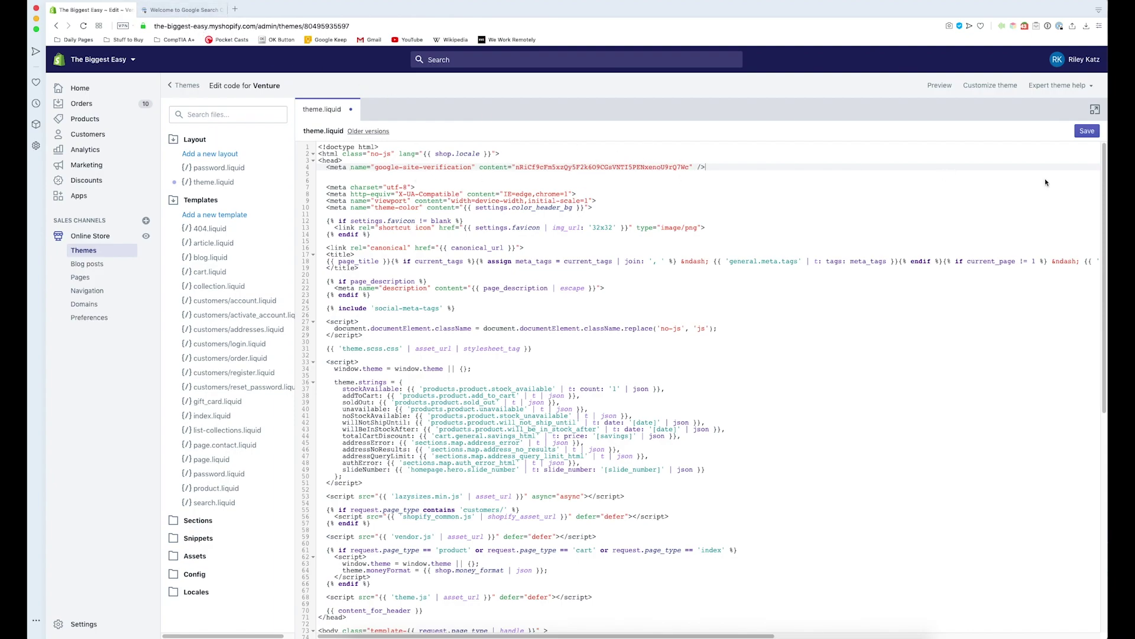
left_click(1088, 131)
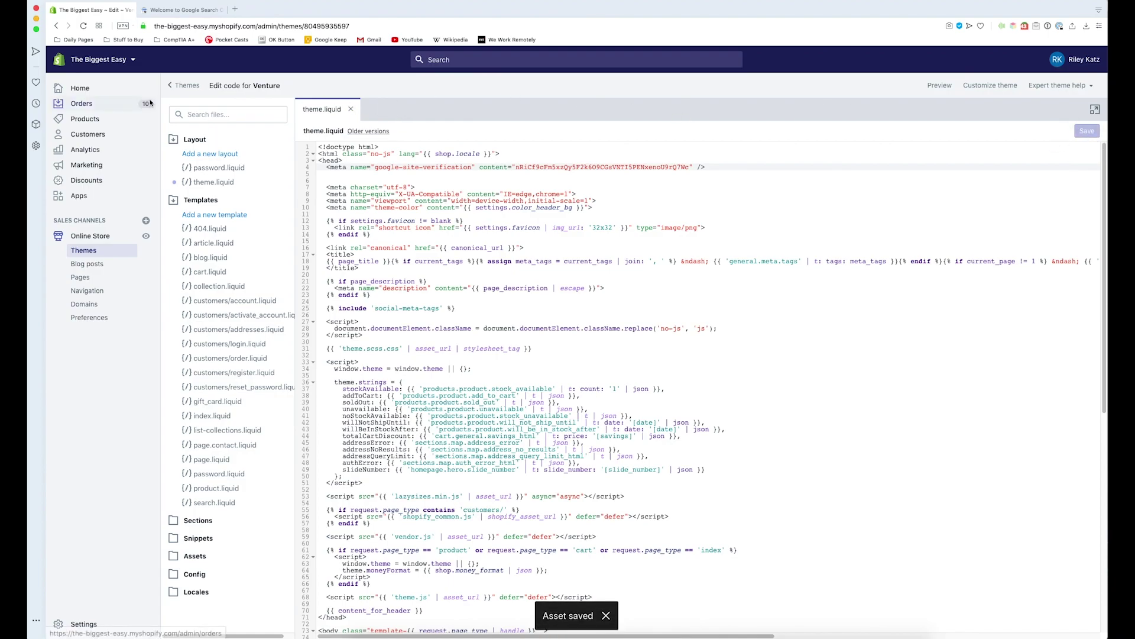
left_click(184, 87)
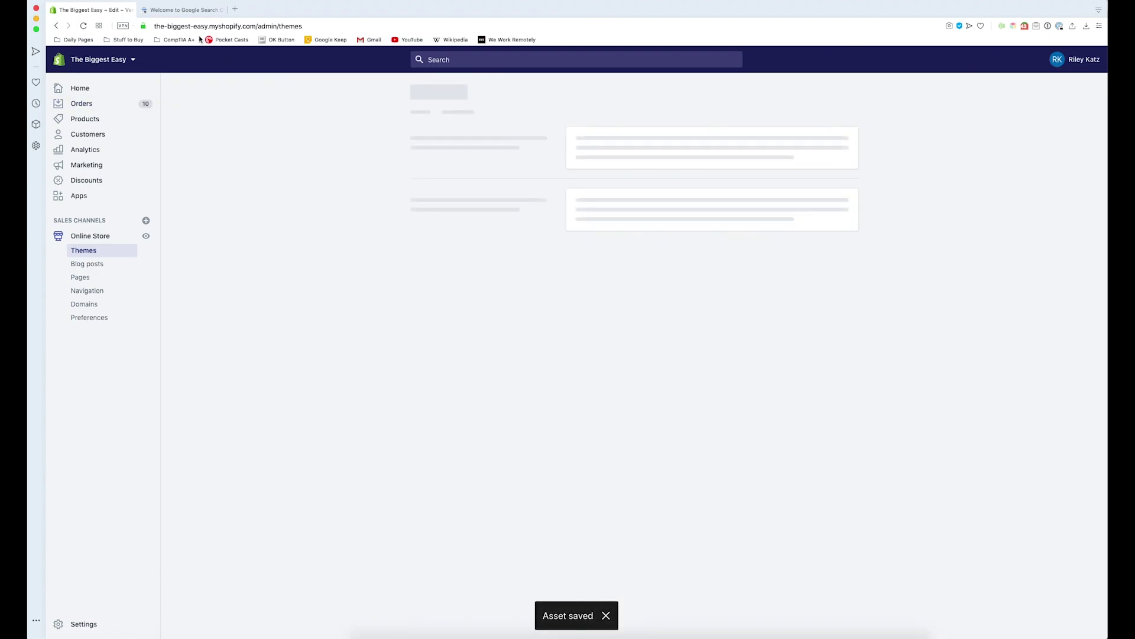
left_click(188, 10)
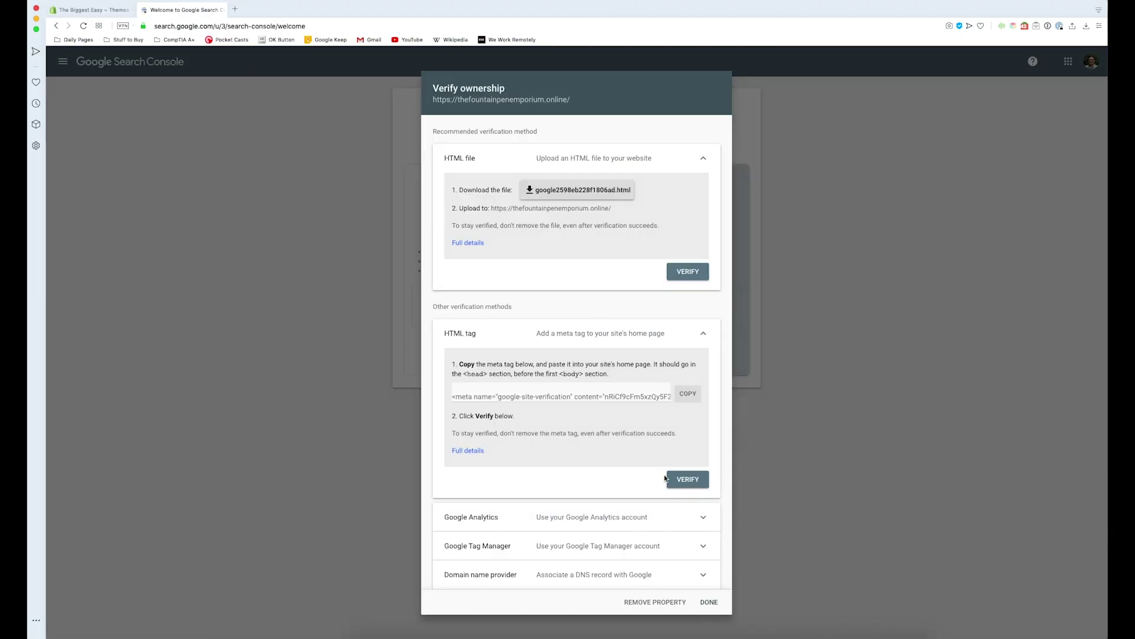
Verify ownership with the HTML tag method and open the new property's overview
left_click(686, 483)
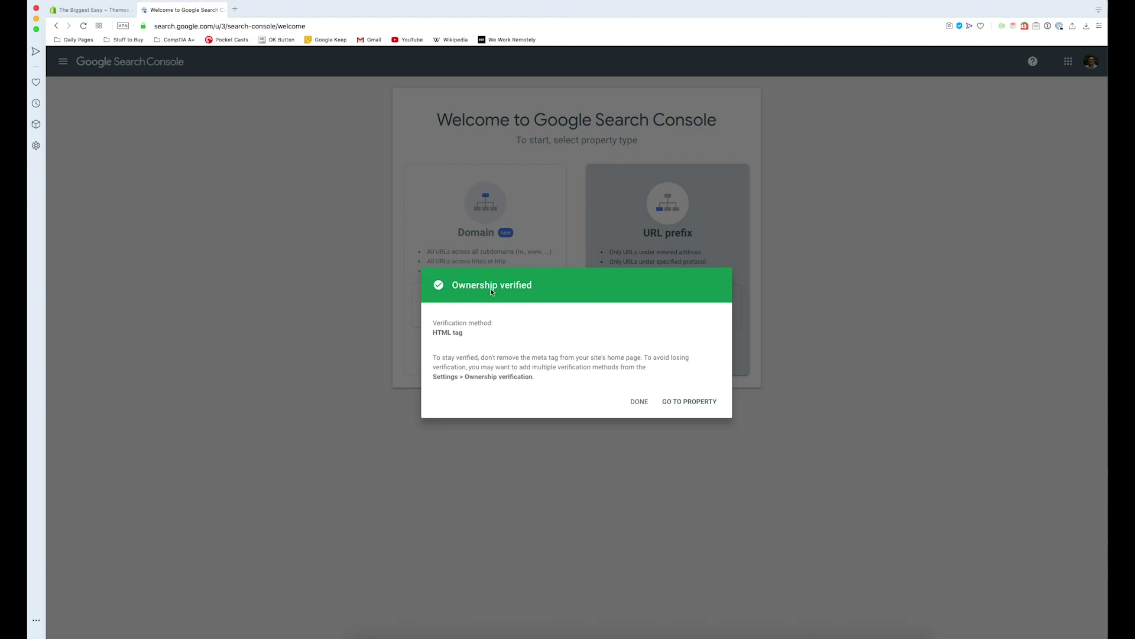
left_click(689, 403)
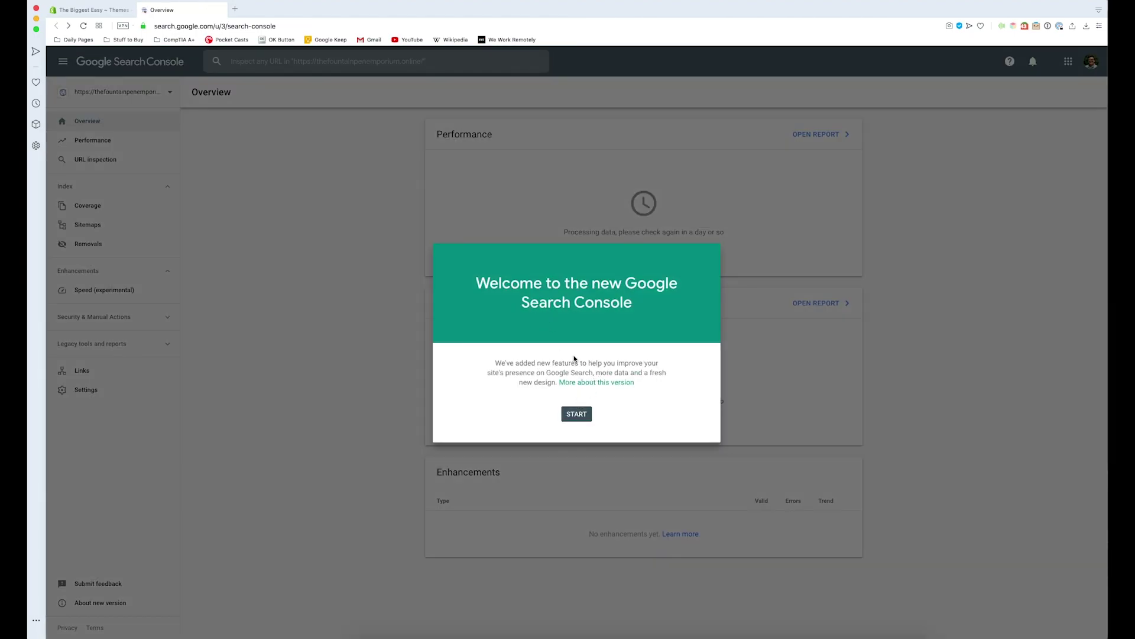
Submit sitemap.xml on the Sitemaps page and dismiss the submission confirmation
left_click(576, 414)
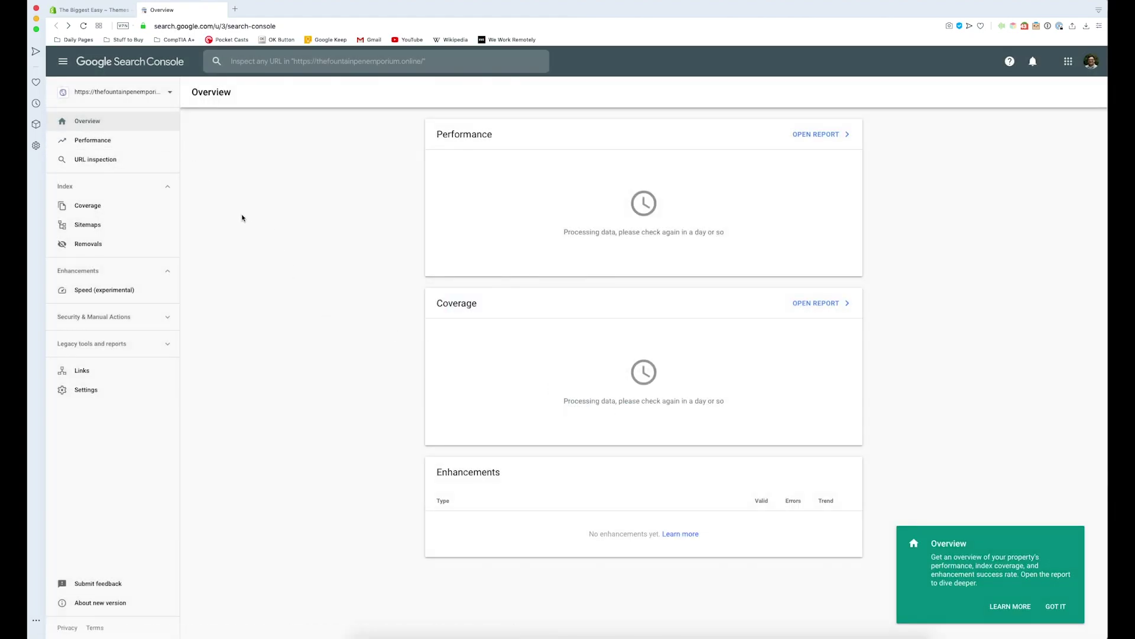
left_click(90, 225)
left_click(606, 162)
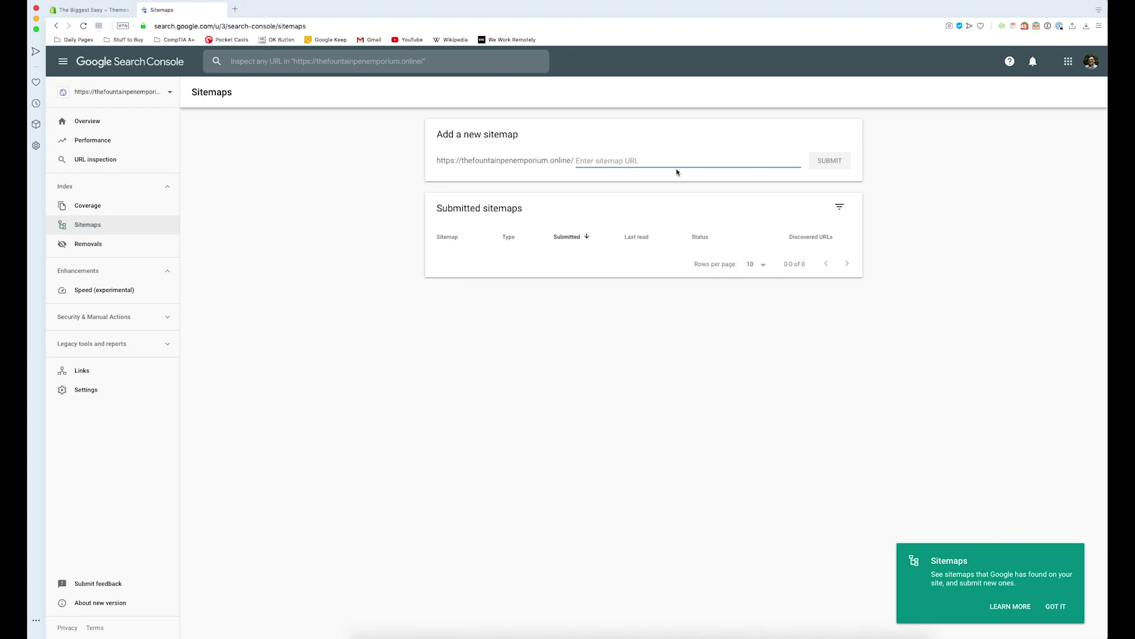
type("sitemap.")
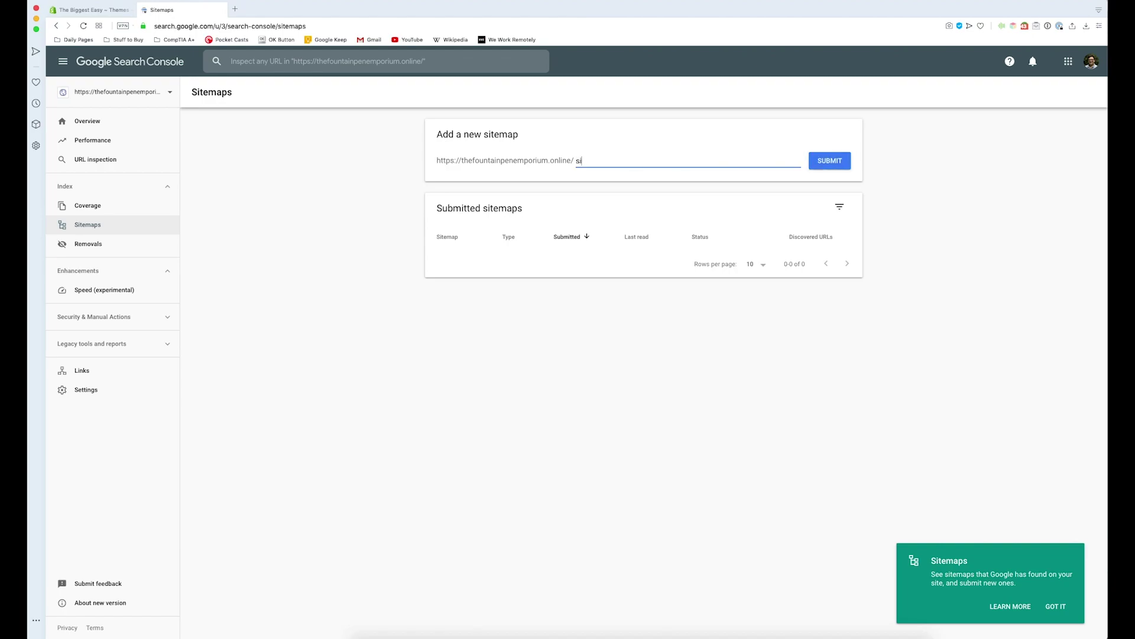
type("xml")
left_click(830, 160)
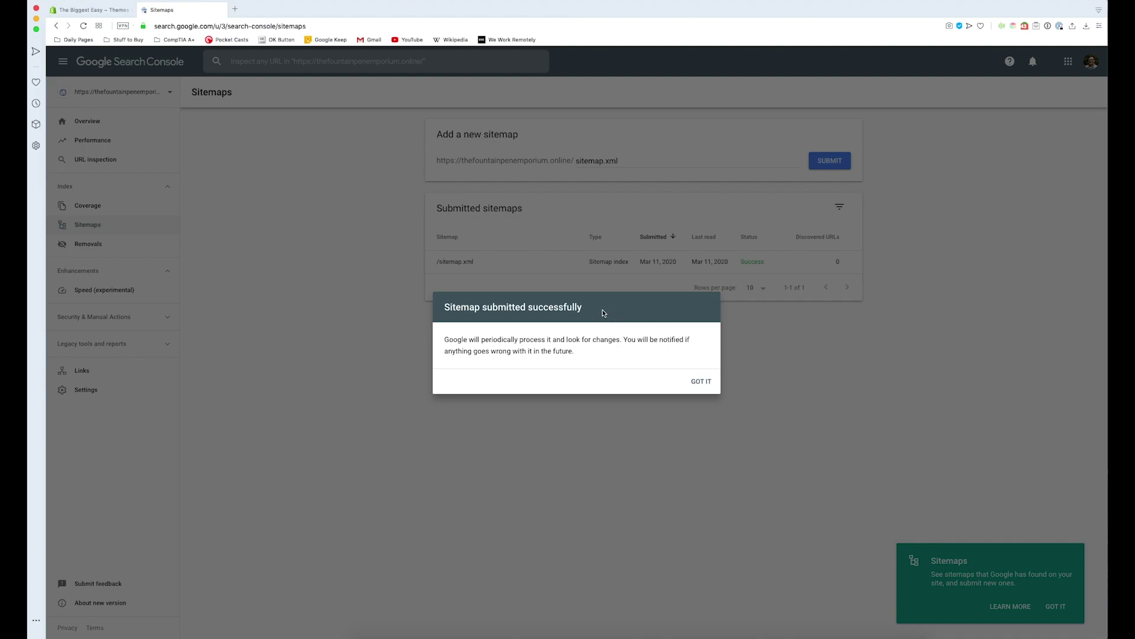
left_click(699, 382)
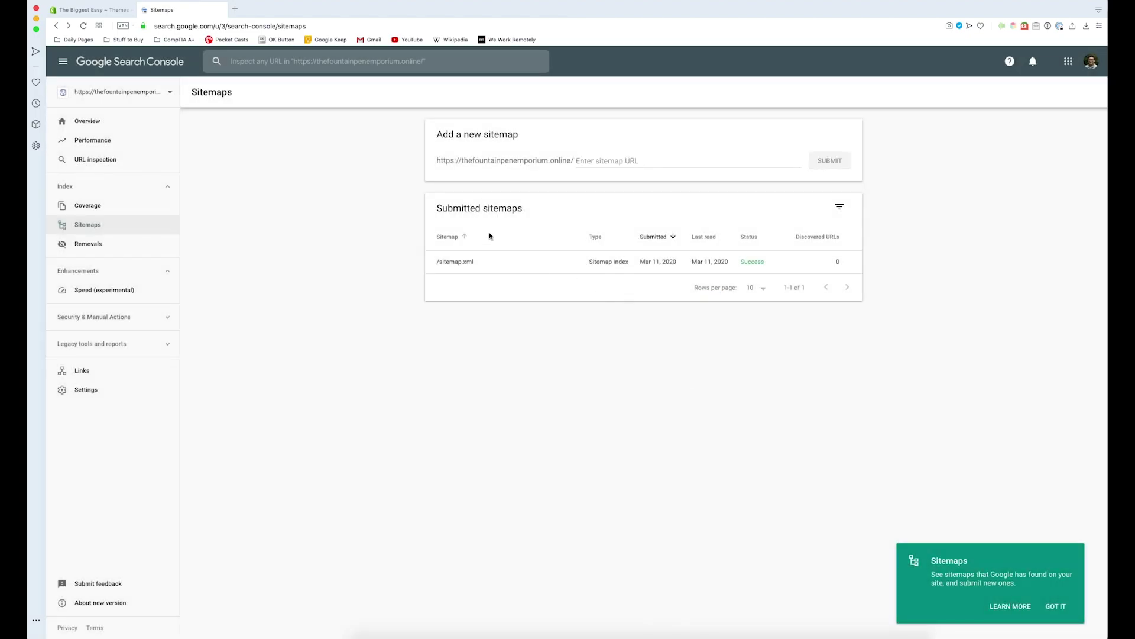